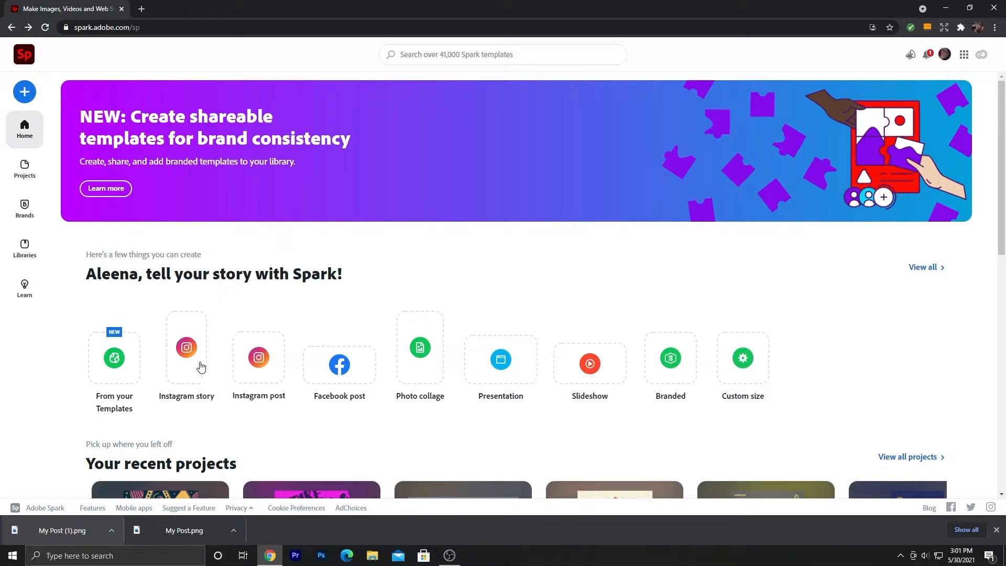
- Start an Instagram post and create it from the "Your potential is endless" template
click(256, 358)
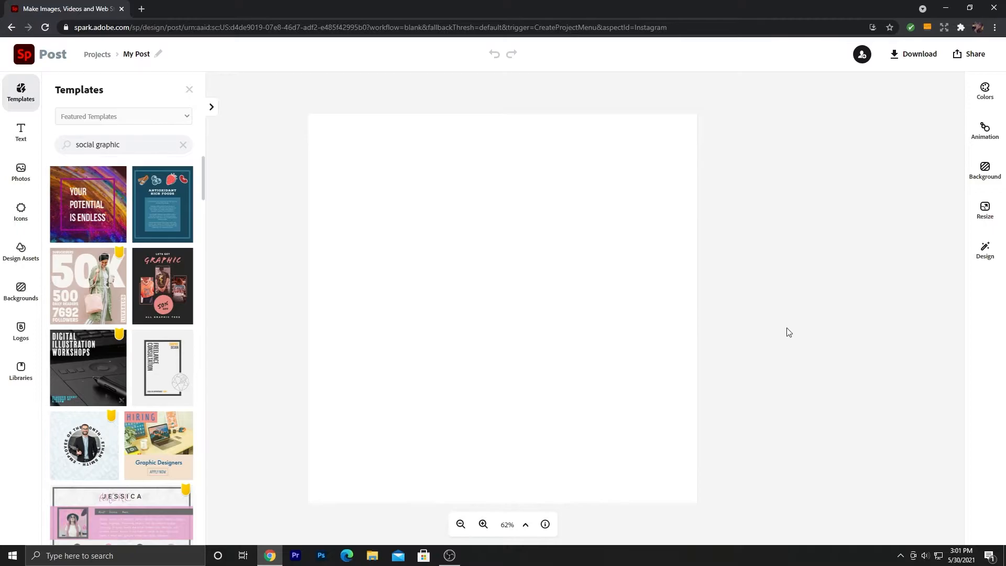
click(120, 177)
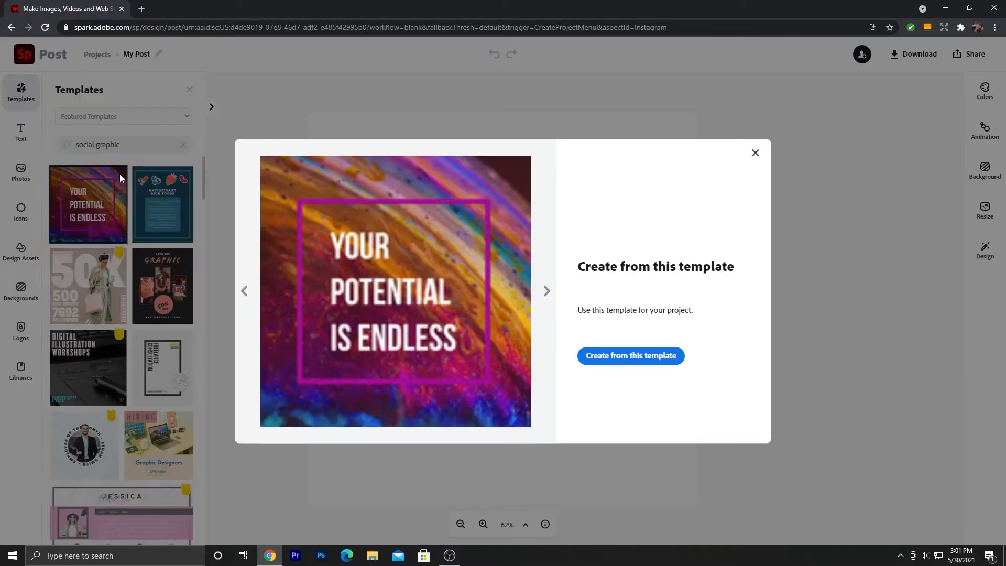
click(664, 357)
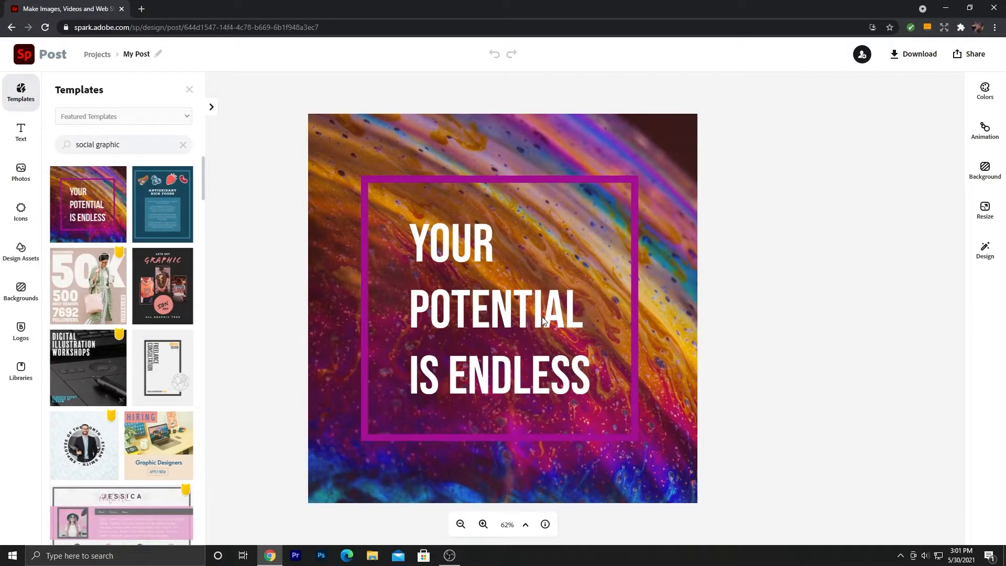
- Replace the template's "Your potential is endless" text with "Be Unique"
double_click(542, 320)
key(BackSpace)
key(BackSpace)
key(BackSpace)
key(BackSpace)
key(BackSpace)
key(BackSpace)
key(BackSpace)
key(BackSpace)
key(BackSpace)
key(BackSpace)
key(BackSpace)
key(BackSpace)
key(BackSpace)
key(BackSpace)
key(BackSpace)
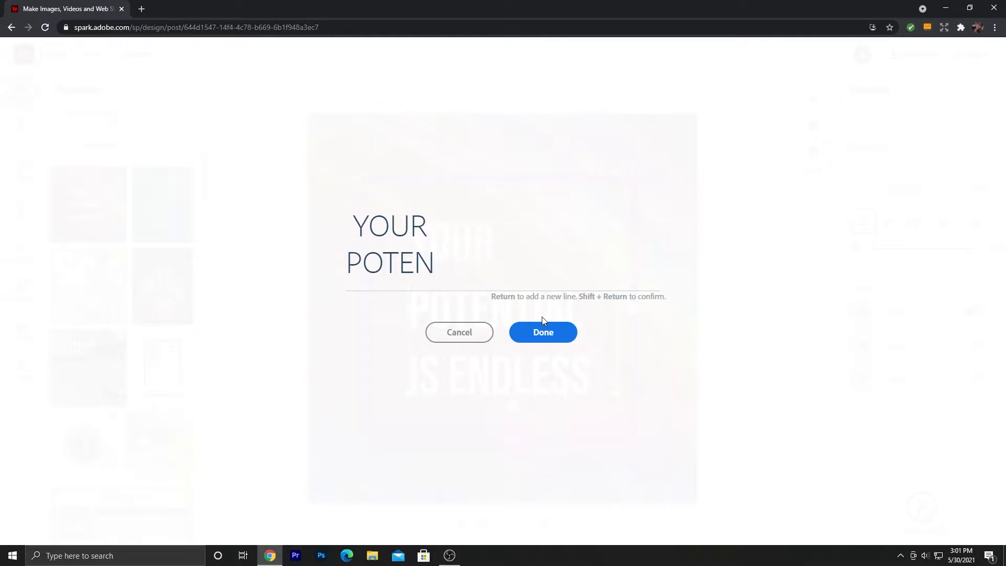
key(BackSpace)
key(BackSpace)
key(BackSpace)
key(BackSpace)
key(BackSpace)
key(BackSpace)
key(BackSpace)
key(BackSpace)
key(BackSpace)
key(BackSpace)
text(Be)
key(BackSpace)
text(e U)
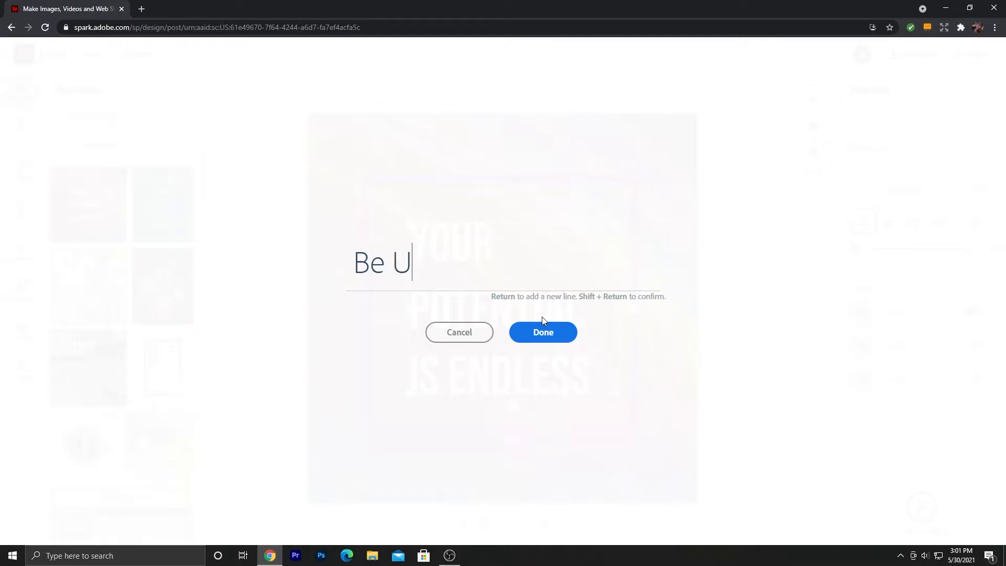
text(nique)
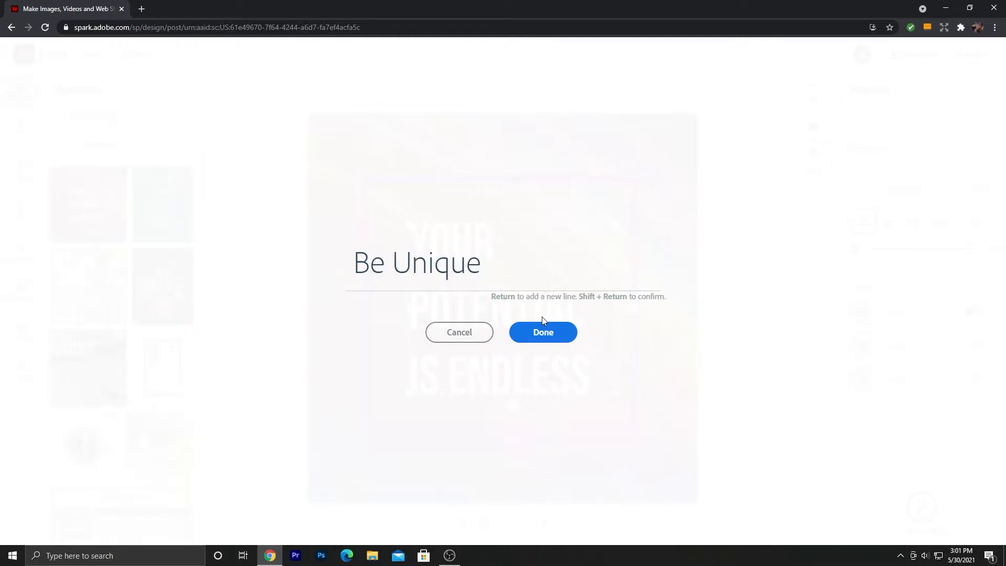
click(540, 336)
- Place the BE UNIQUE text at the centre of the canvas and turn off its Shape effect
drag(505, 313, 494, 314)
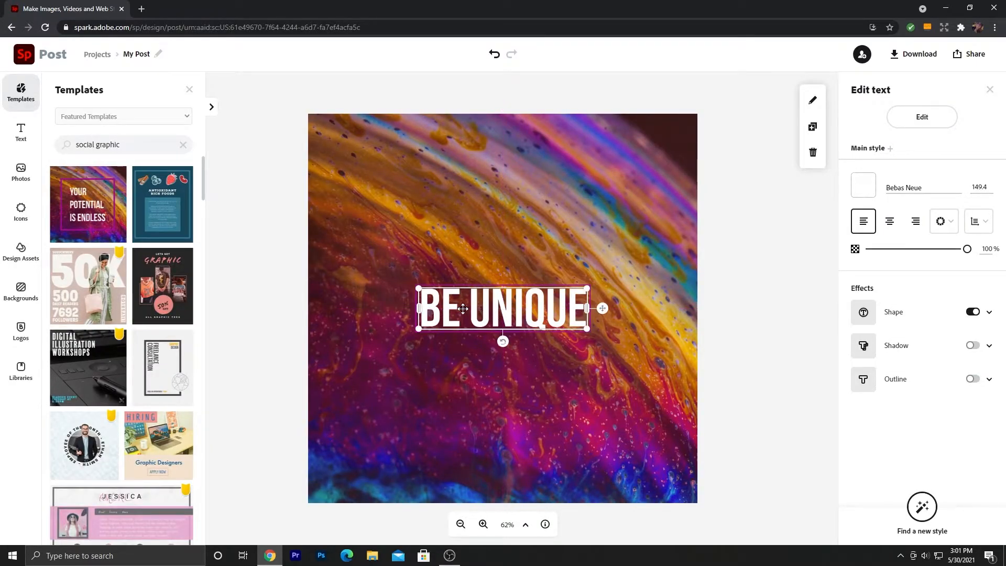
click(662, 292)
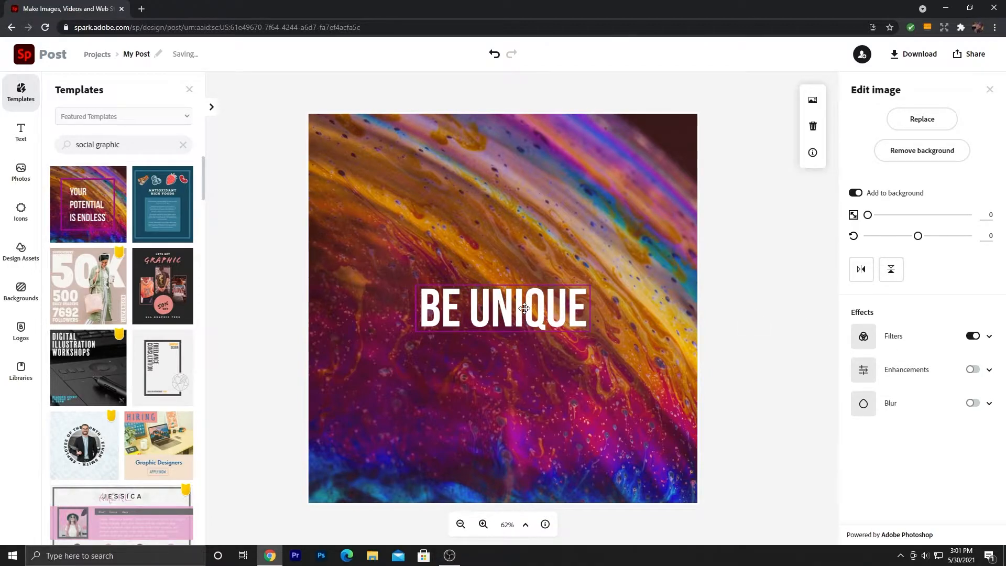
click(525, 308)
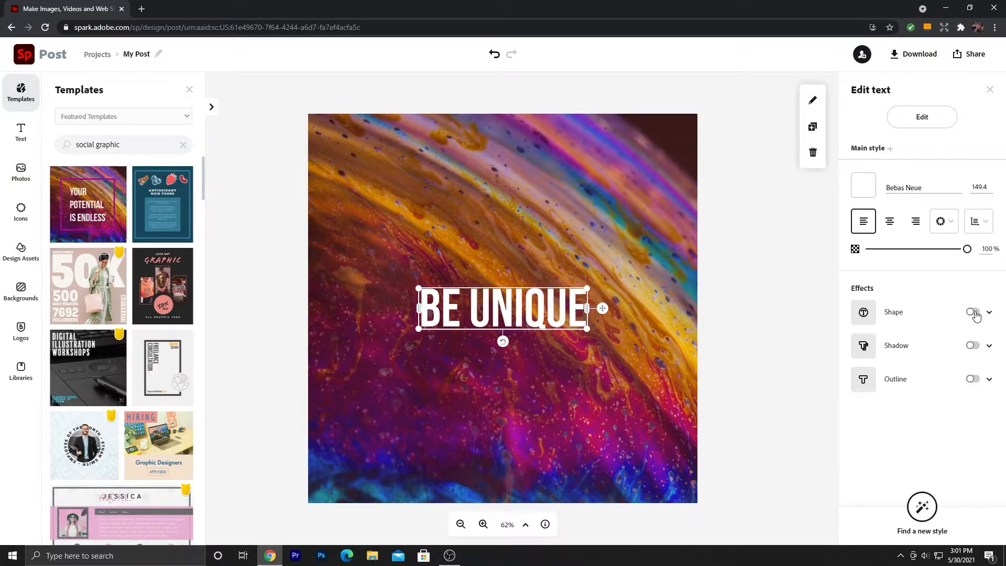
- Replace the background image with the pink and teal ink photo from the free "Macro" photos
click(640, 225)
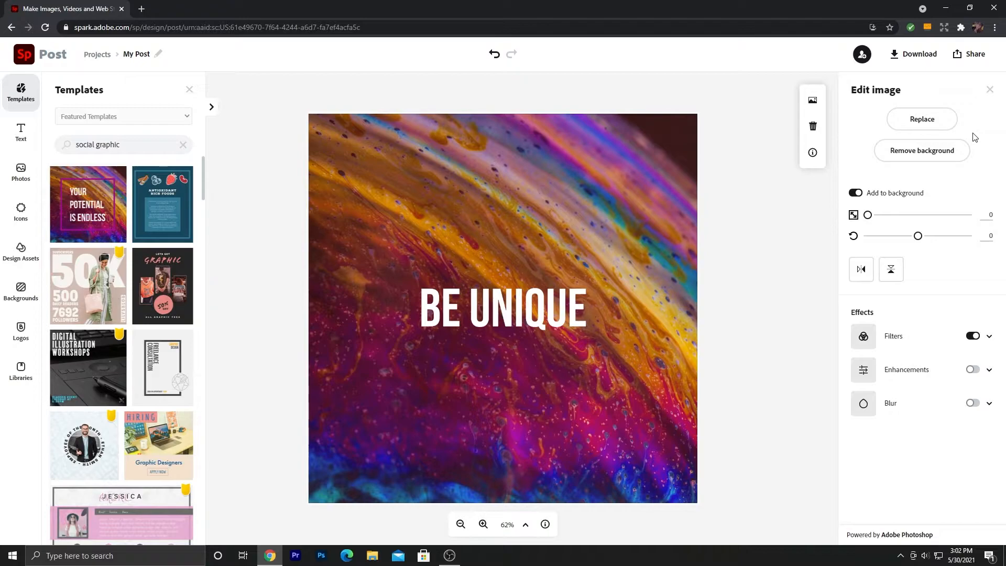
click(915, 118)
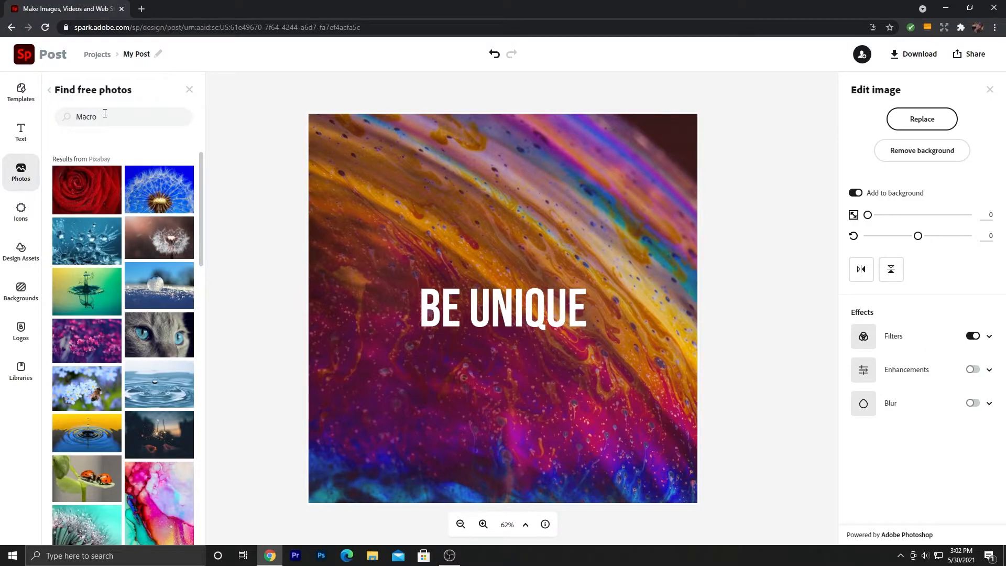
click(50, 91)
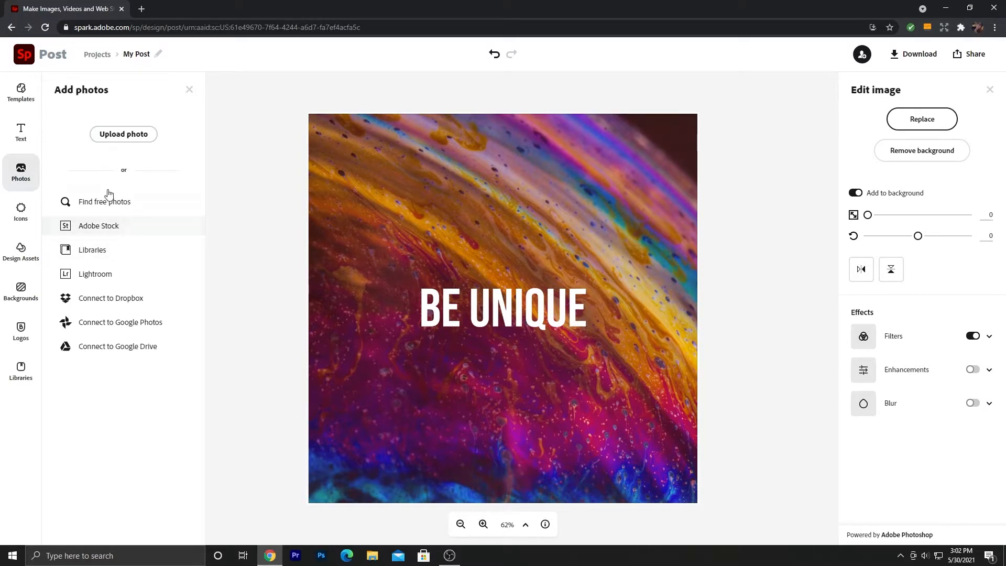
click(110, 205)
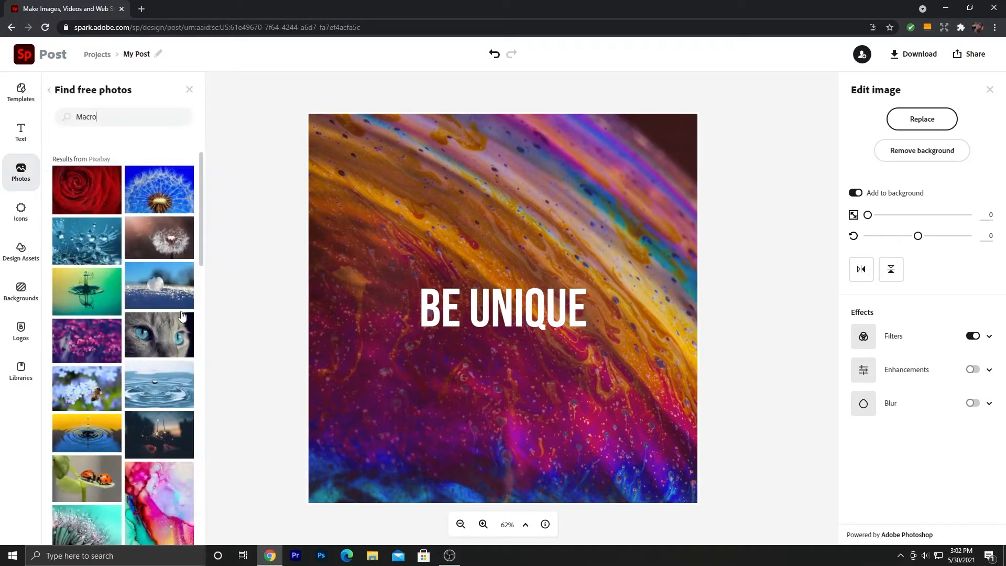
scroll(178, 312, down, 2)
scroll(147, 401, down, 3)
scroll(146, 401, down, 3)
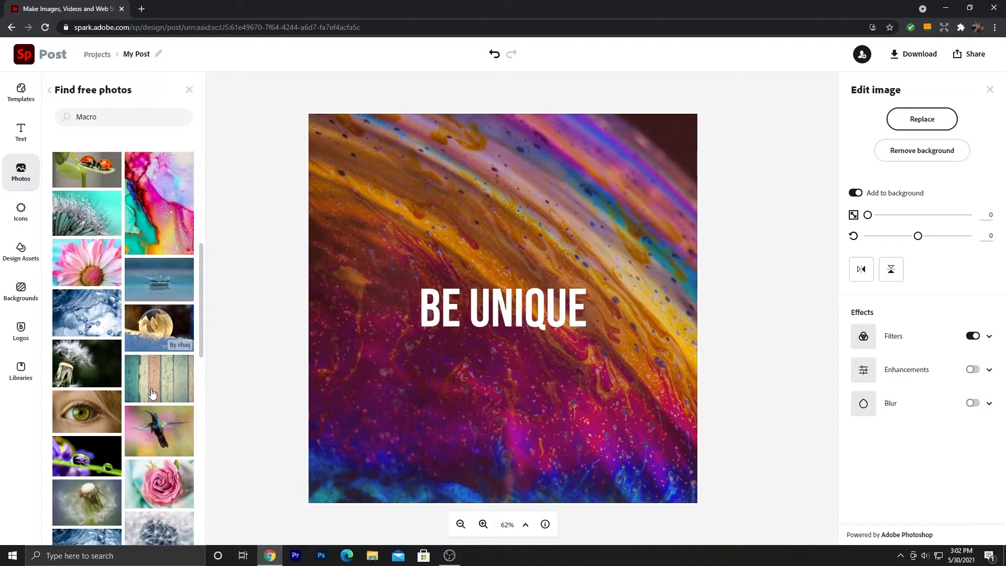
scroll(146, 377, up, 5)
click(146, 365)
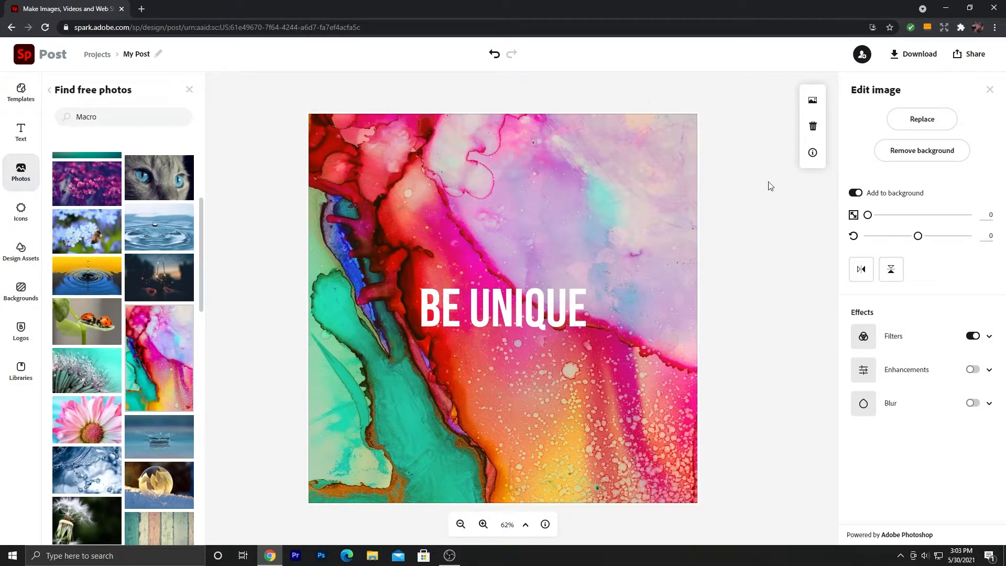
- Detach the photo from the background to try resizing and reordering it, and add it back to the background
click(856, 194)
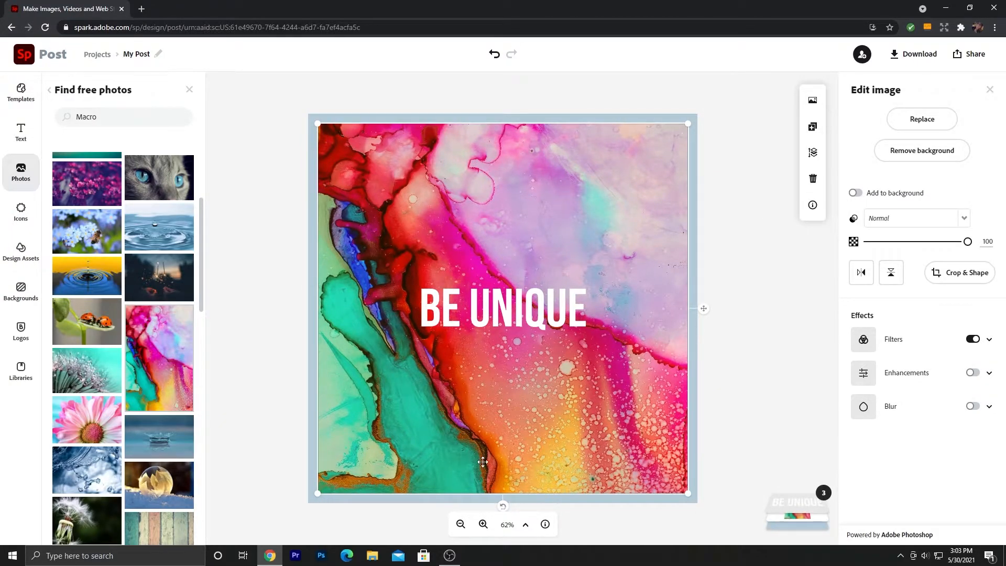
drag(688, 494, 700, 471)
click(797, 522)
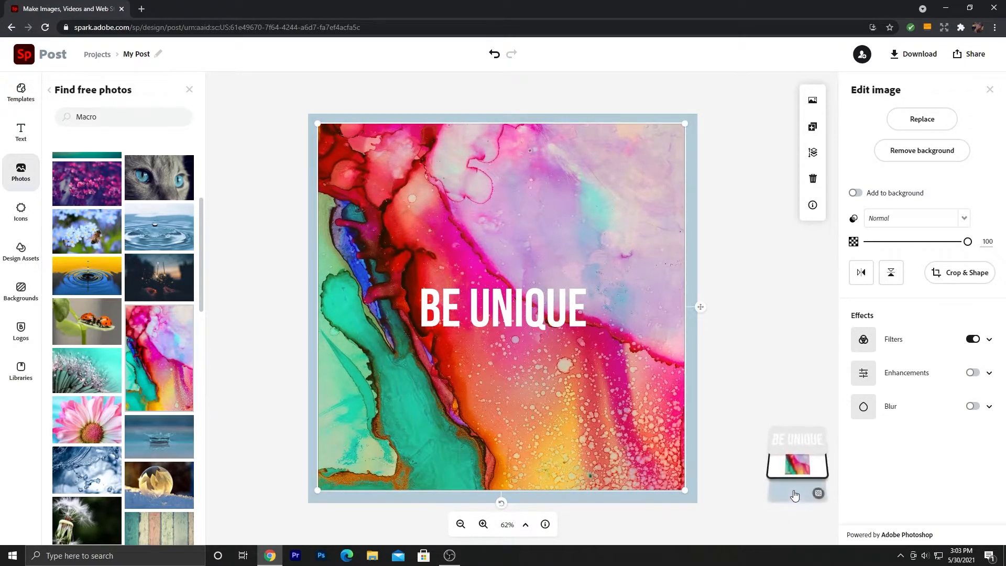
drag(798, 430, 797, 495)
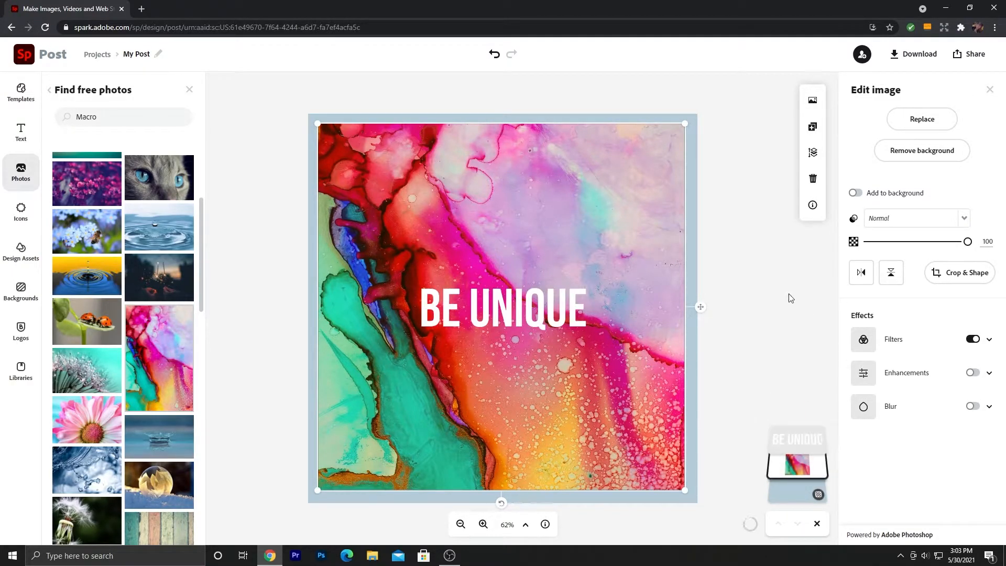
click(864, 193)
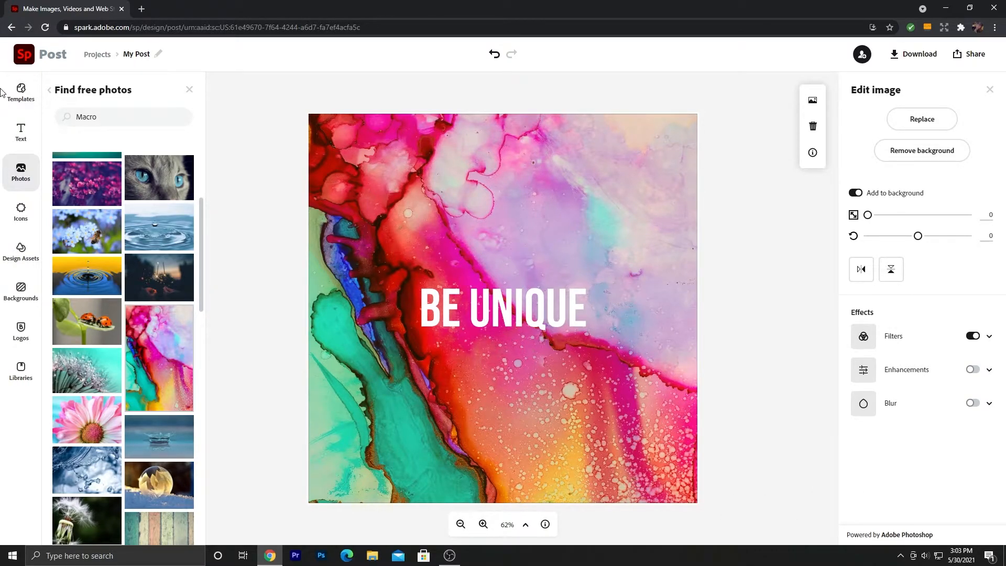
- Add a "Tempra Designs" text and place it directly below the BE UNIQUE text
click(22, 133)
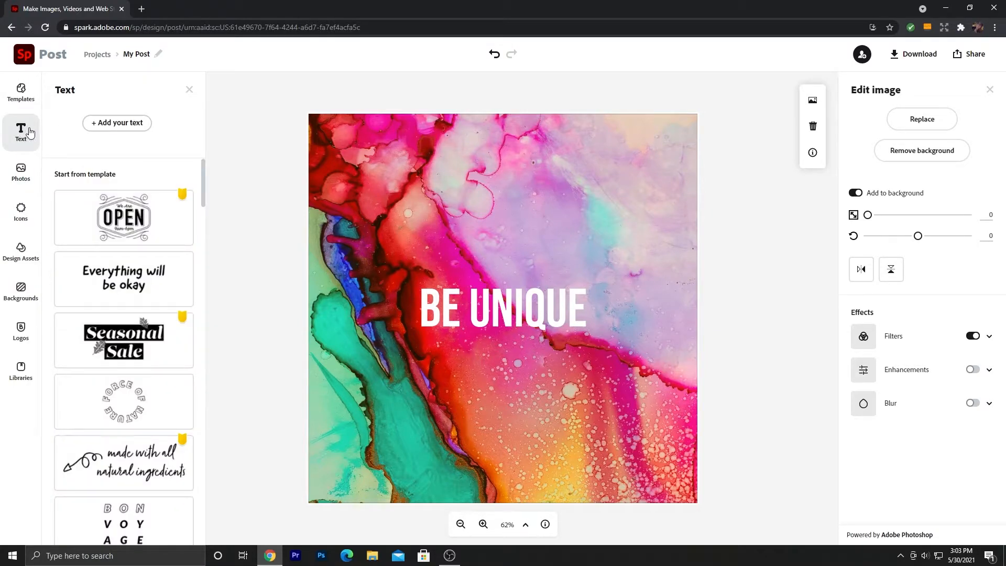
click(134, 128)
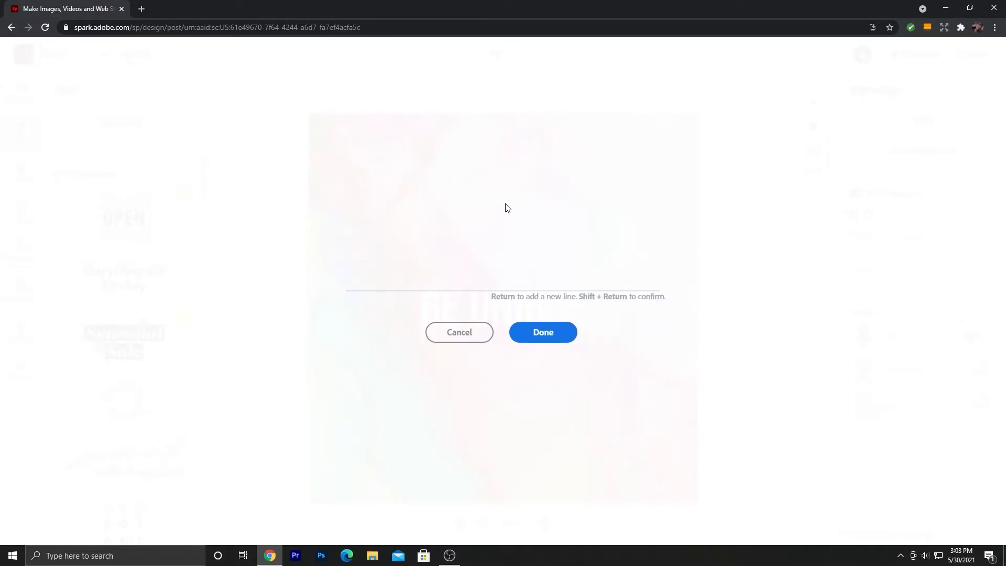
text(Tempra Designs)
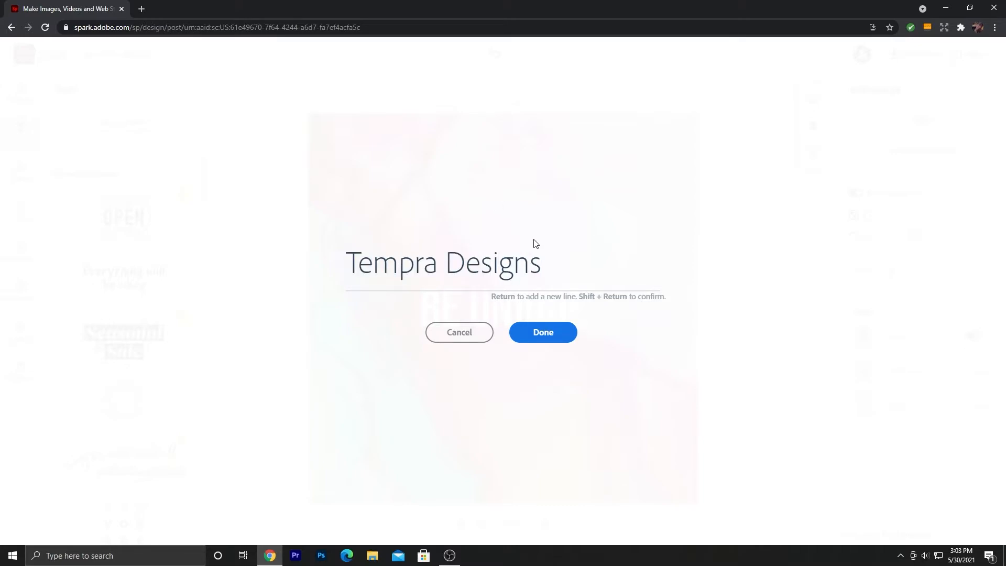
click(539, 332)
drag(548, 205, 590, 325)
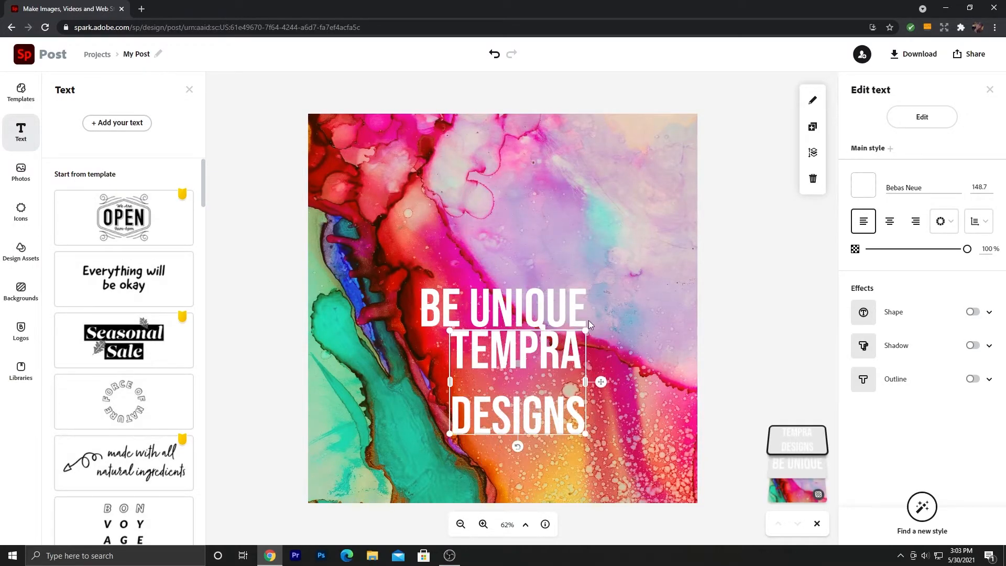
- Set the TEMPRA DESIGNS text to size 60 and move it to the canvas's lower-right corner
click(990, 188)
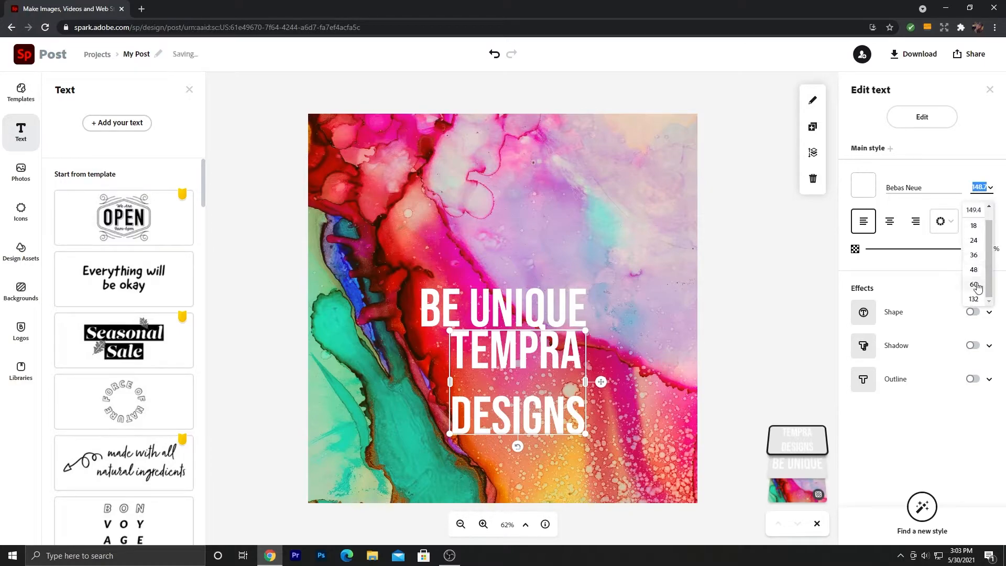
click(973, 284)
drag(547, 382, 655, 474)
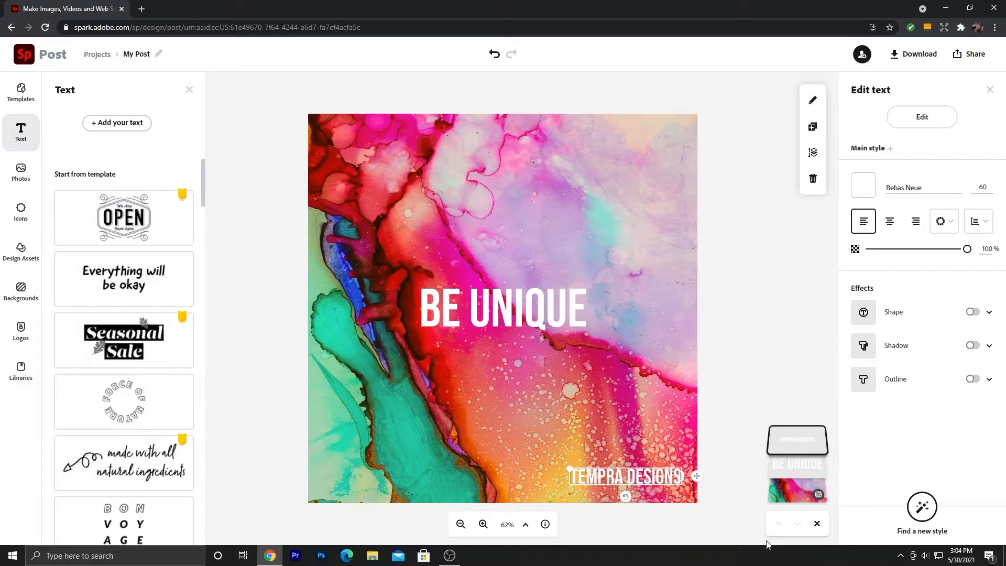
- Move the TEMPRA DESIGNS layer beneath the BE UNIQUE layer and deselect it
mouse_move(807, 462)
mouse_down()
mouse_move(805, 445)
mouse_move(813, 484)
mouse_move(808, 440)
mouse_move(805, 493)
mouse_move(801, 423)
mouse_move(807, 486)
mouse_move(810, 472)
mouse_up()
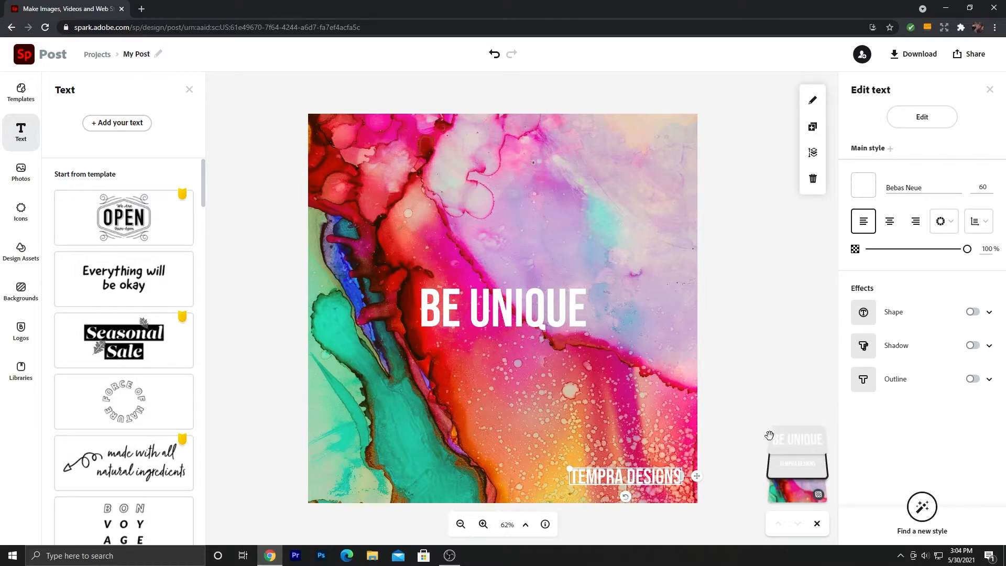
click(732, 359)
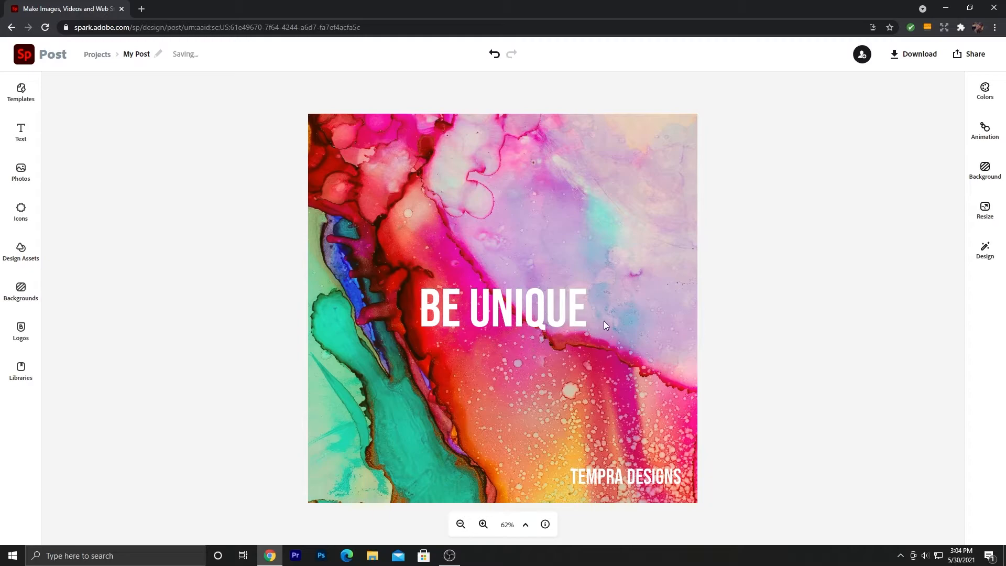
- Try teal, grey, gold and purple text colours on BE UNIQUE, and return it to white
click(604, 321)
click(547, 318)
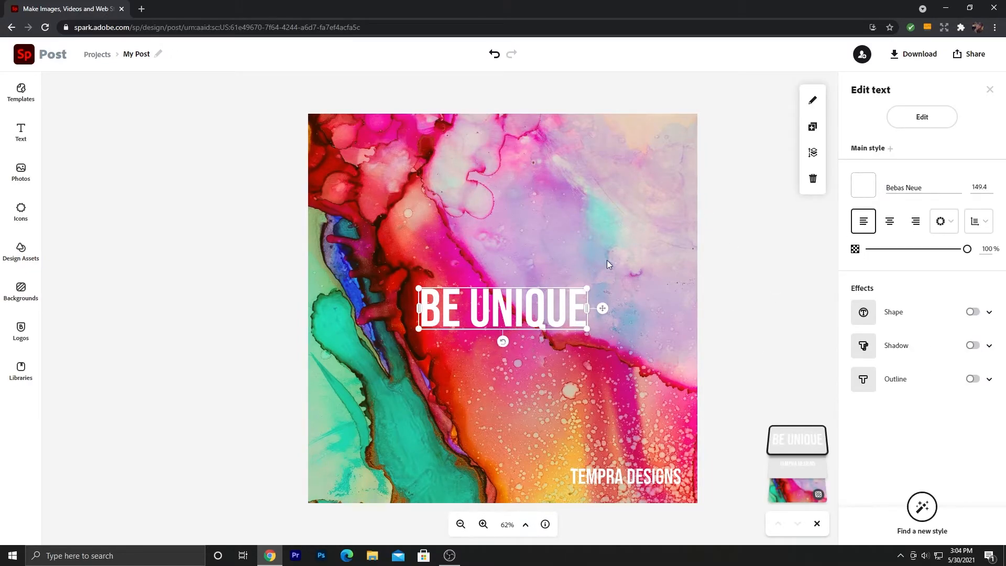
click(863, 186)
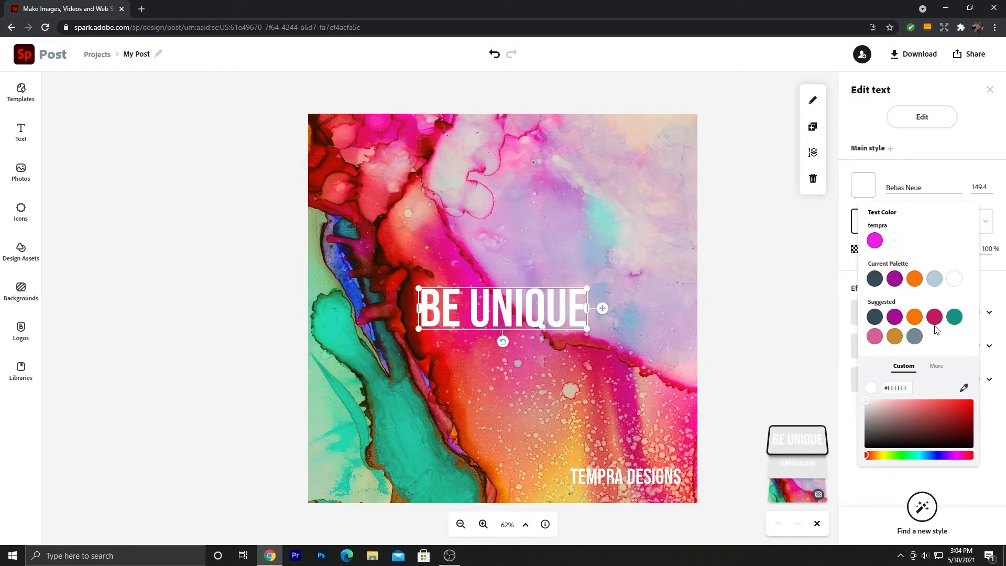
click(954, 317)
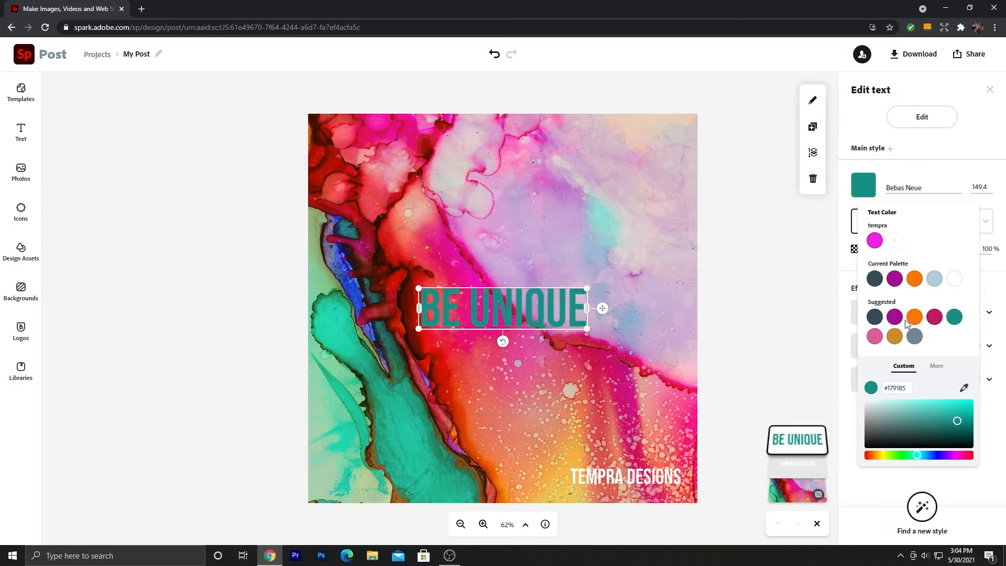
click(911, 336)
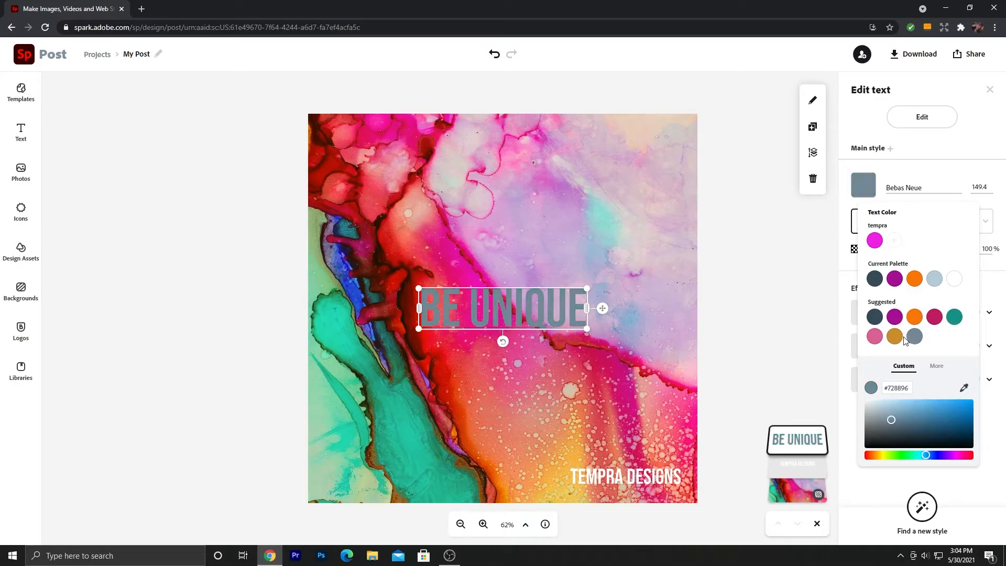
click(897, 337)
click(899, 321)
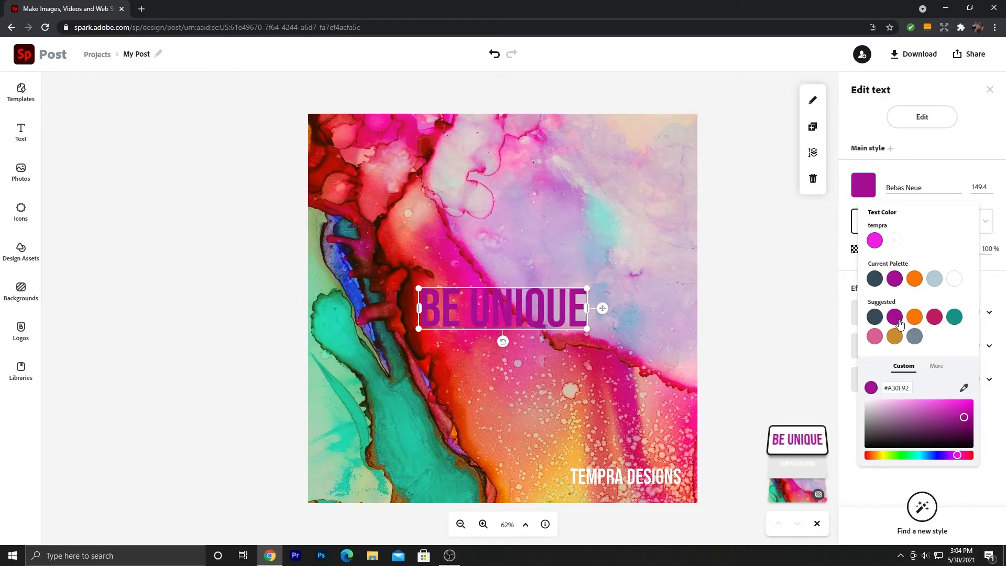
click(955, 278)
- Keep the background photo's scale at 0 and set its rotation to 180
click(668, 258)
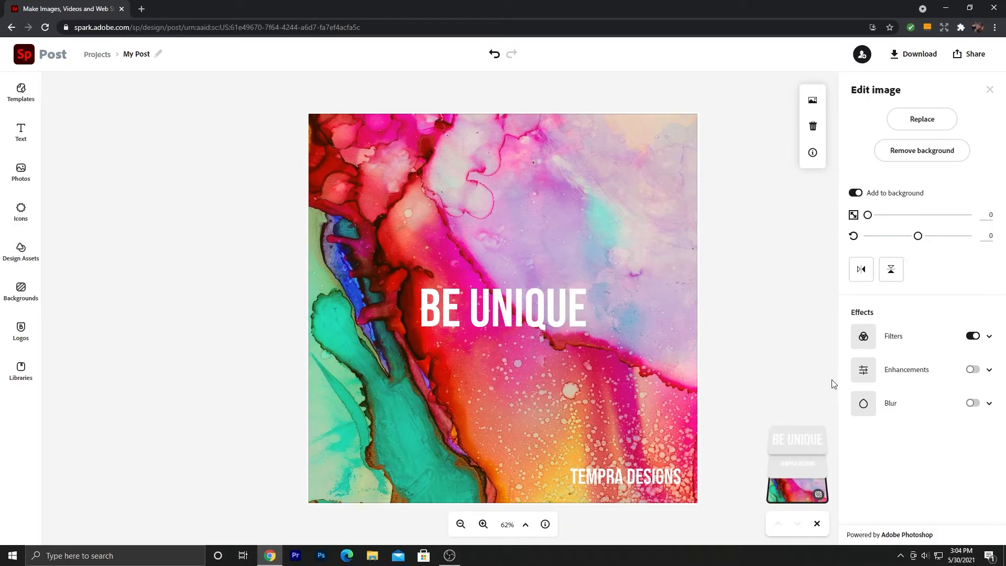
drag(979, 215, 868, 216)
drag(918, 236, 852, 229)
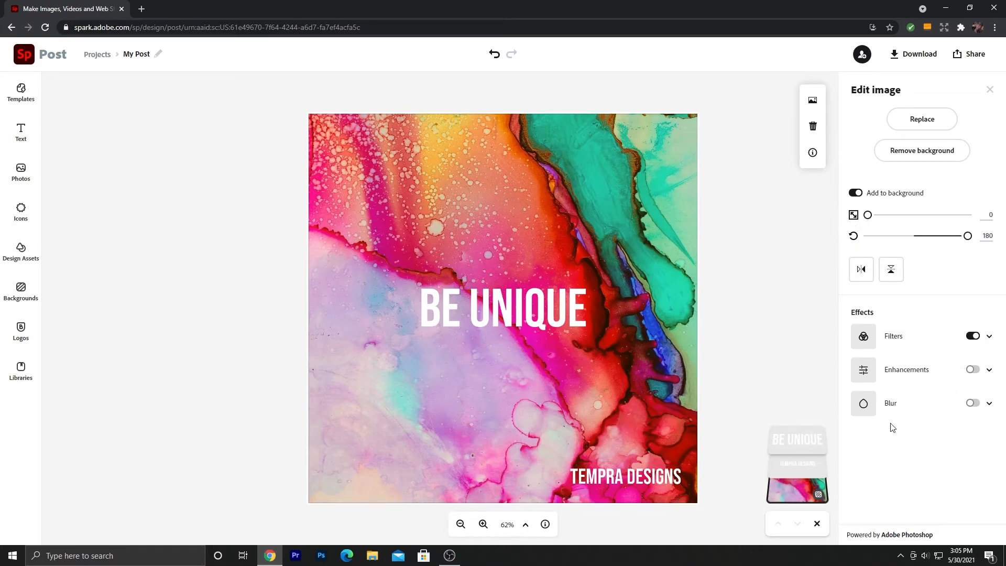
- Try the Blur effect on the background photo, vary its strength, and turn the effect off
click(990, 404)
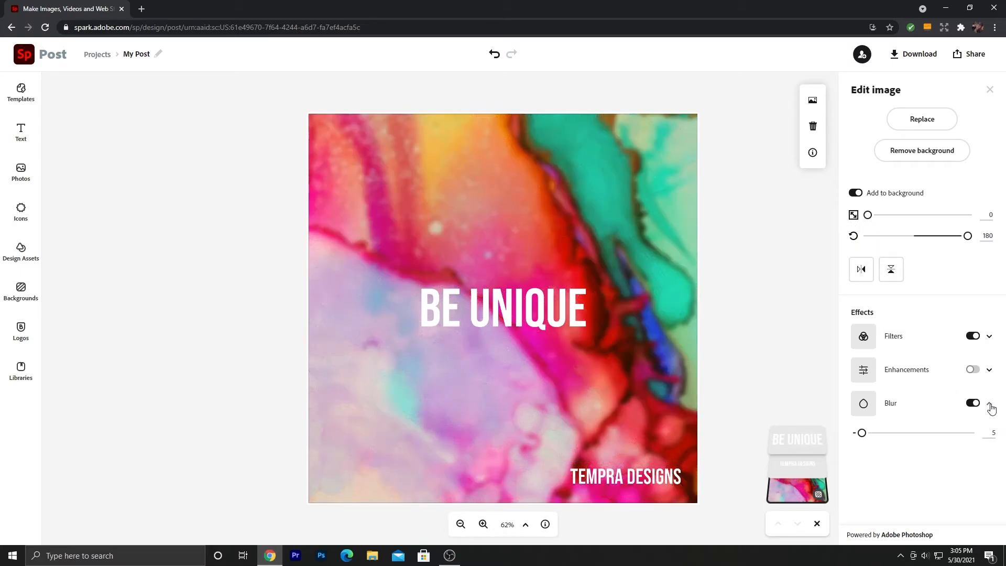
click(972, 404)
click(973, 403)
click(973, 403)
click(973, 403)
drag(895, 435, 857, 433)
click(972, 404)
- Enable enhancements on the background photo with brightness 50, saturation -16, highlight -4 and warmth -47
click(973, 371)
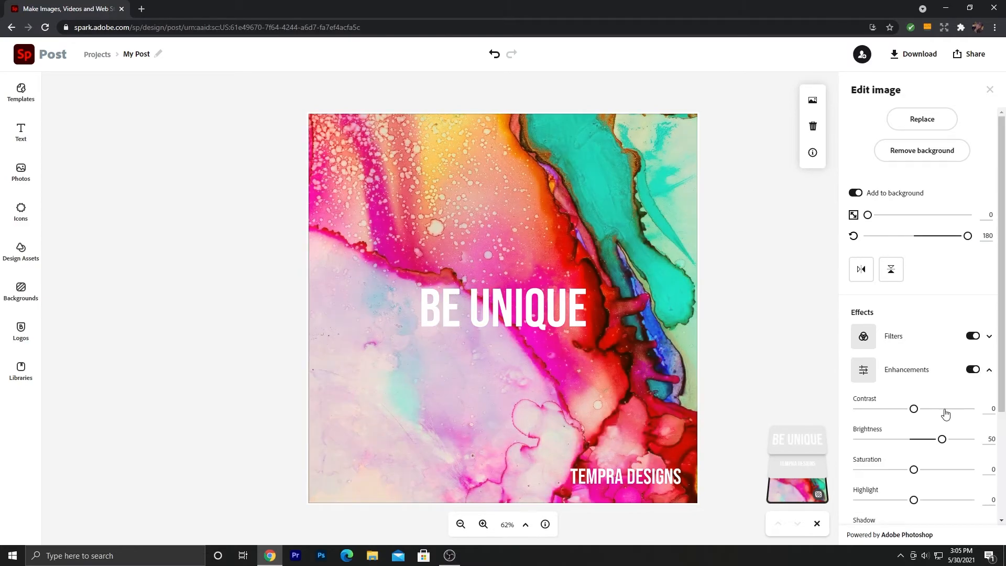
scroll(949, 409, down, 3)
scroll(944, 420, up, 2)
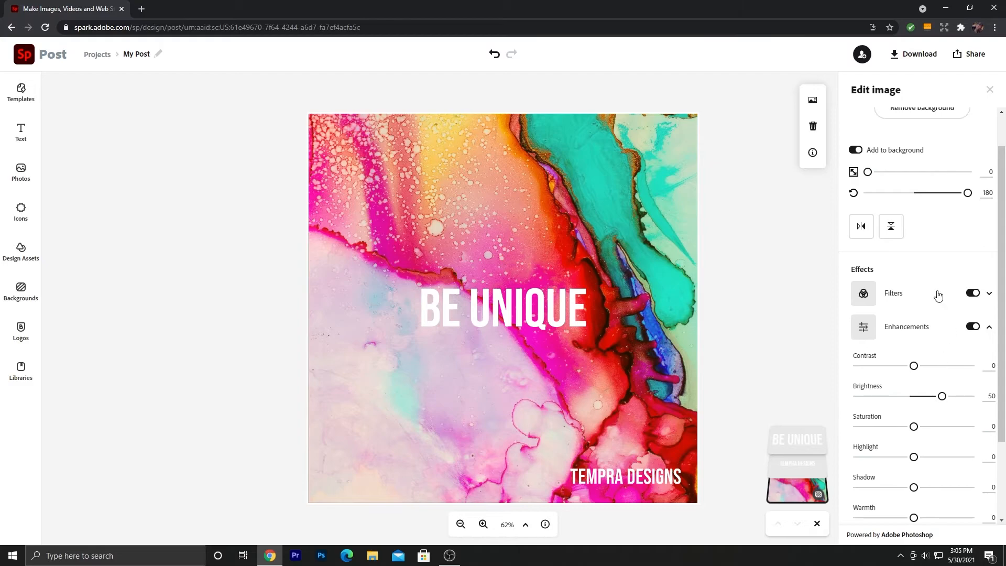
scroll(934, 326, down, 1)
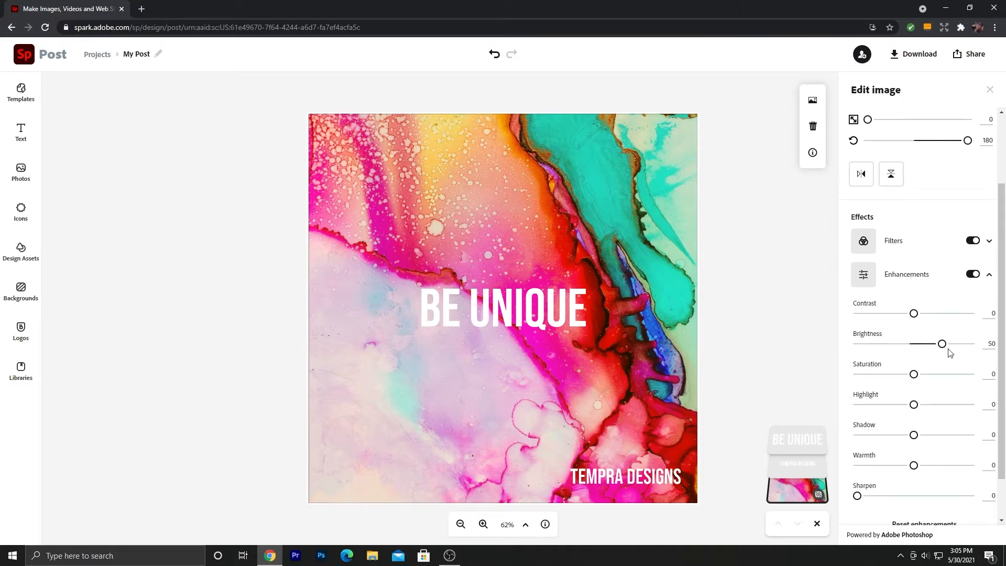
drag(914, 375, 906, 376)
drag(914, 465, 888, 439)
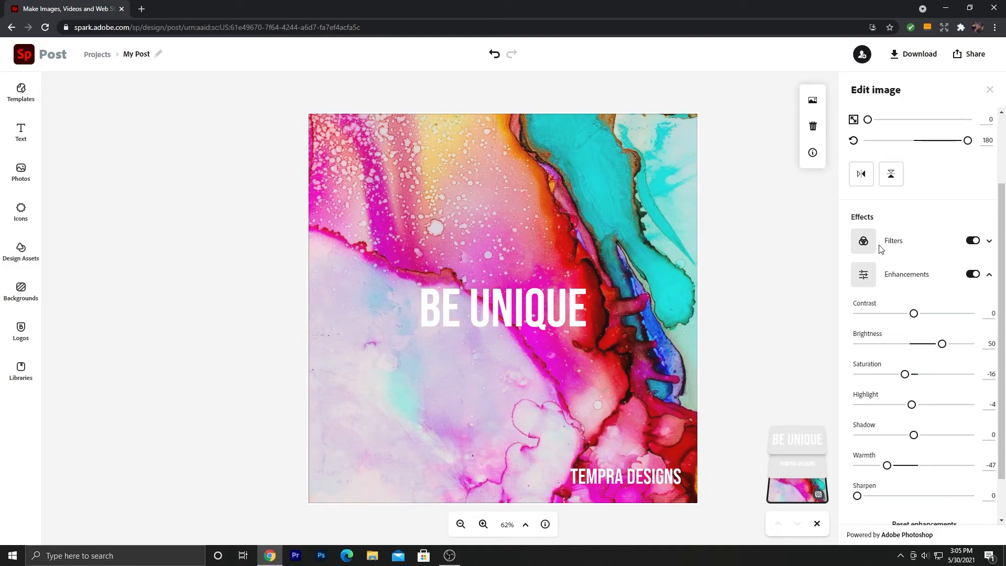
- Download the finished post as a PNG file
click(915, 56)
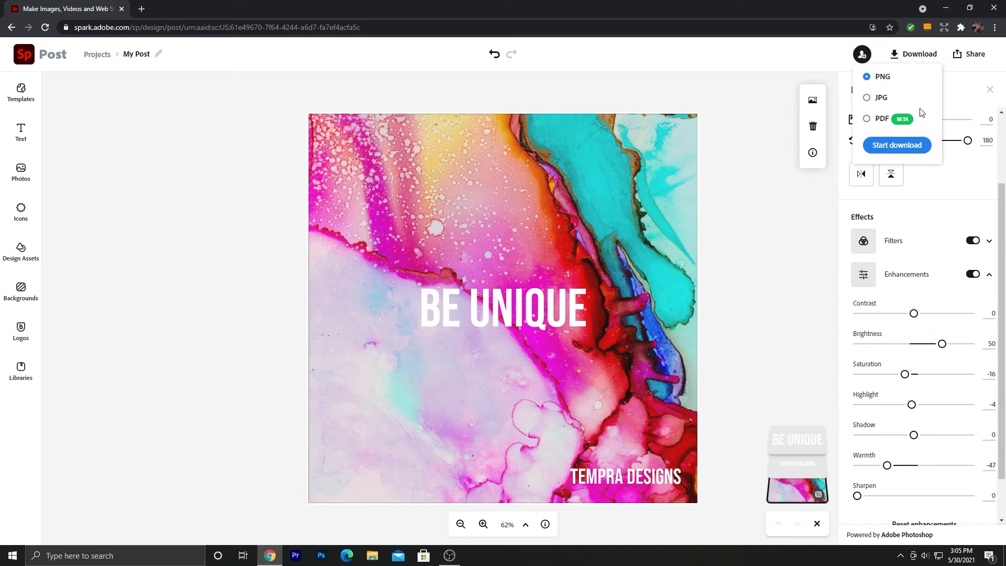
click(903, 147)
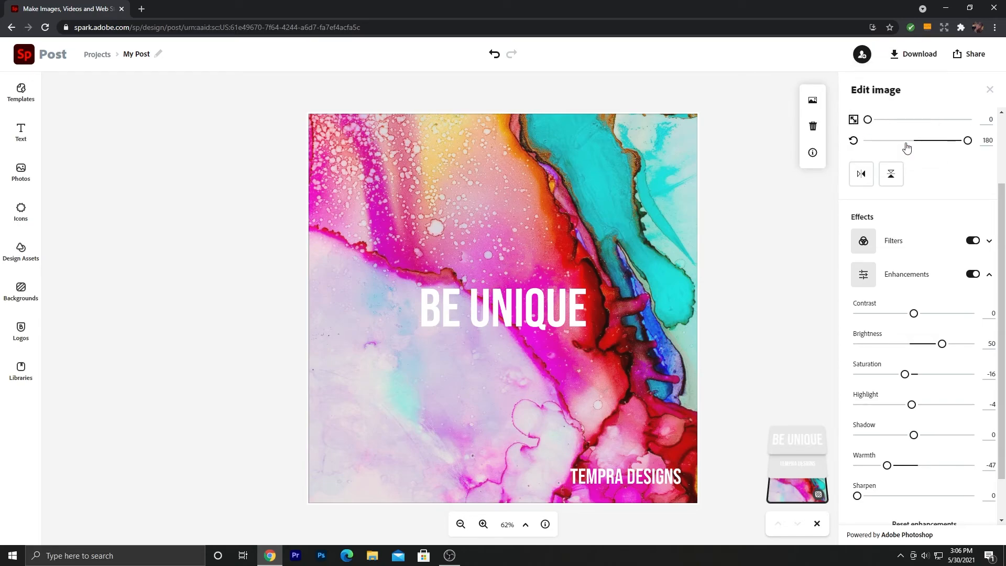